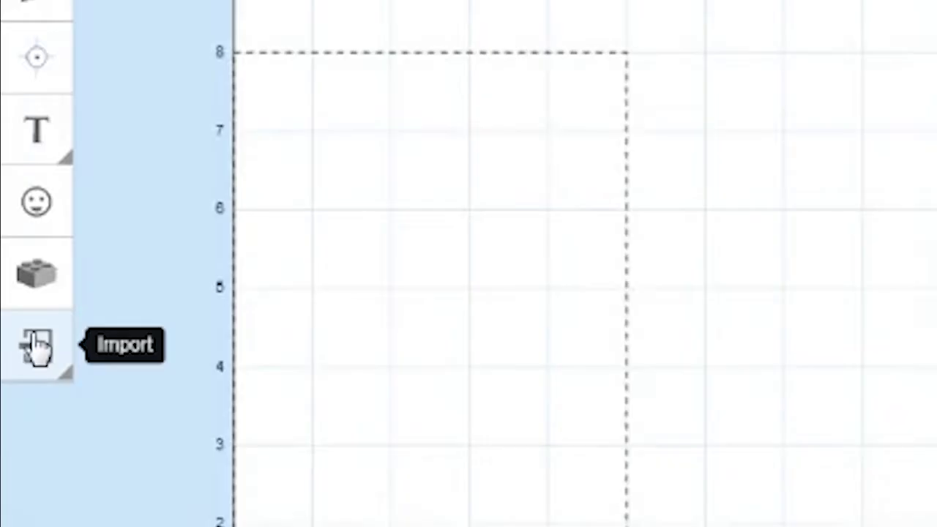
Upload the cartoon-characters JPEG from Downloads into Easel's Image Trace tool
click(36, 344)
click(173, 260)
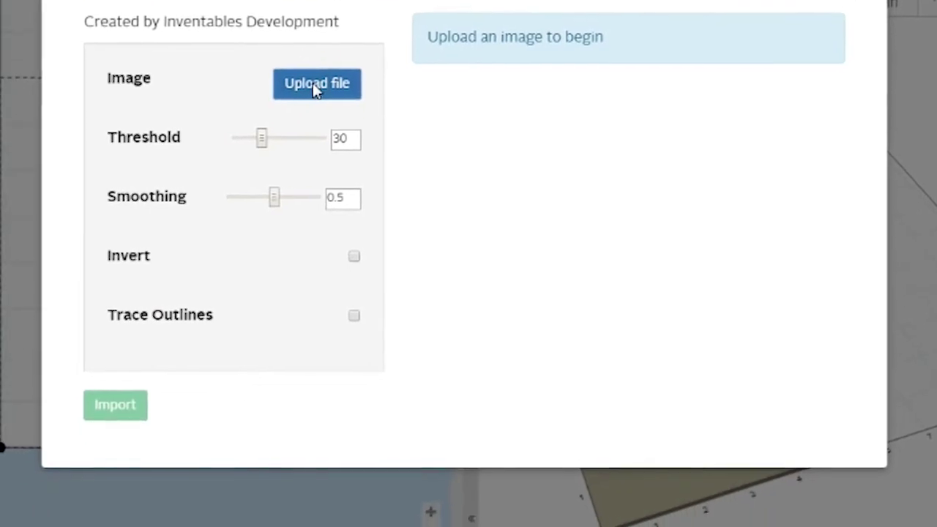
click(316, 86)
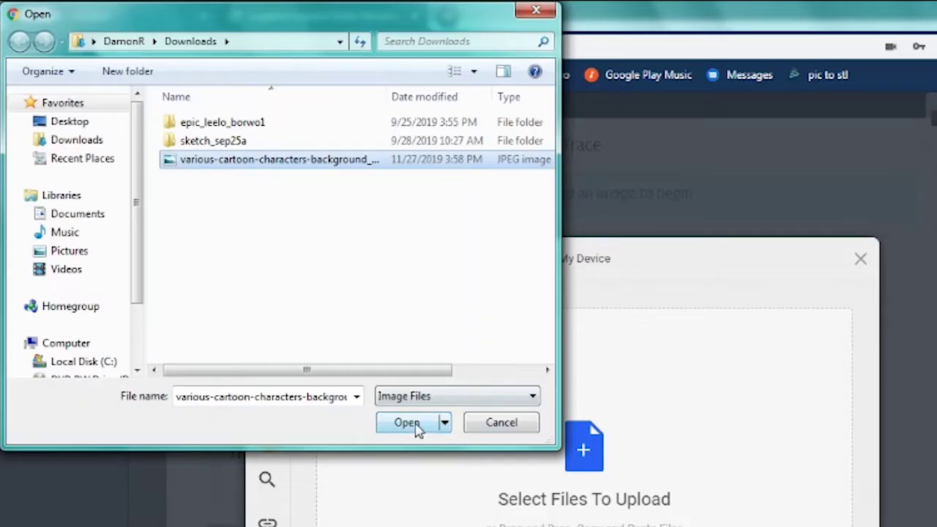
click(409, 424)
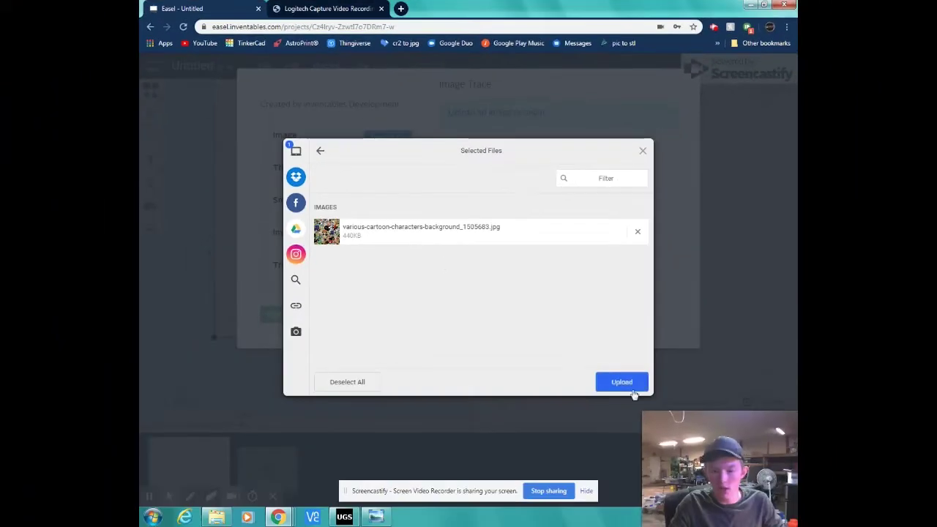
click(619, 382)
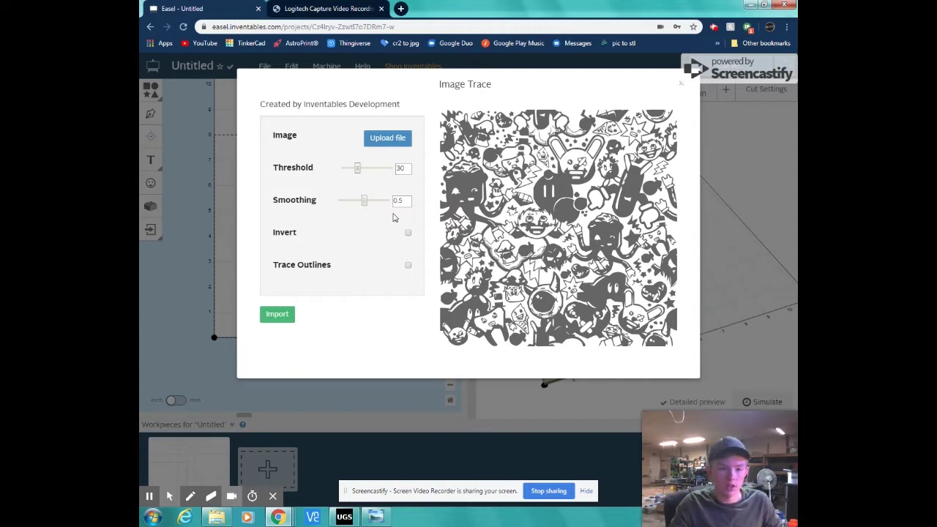
Trace the cartoon image as outlines only and import it onto the design canvas
click(407, 266)
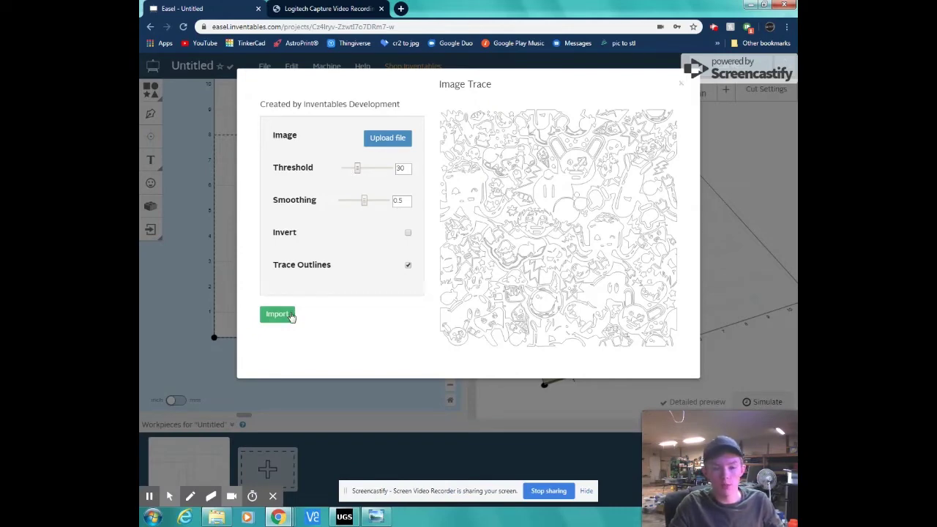
click(276, 314)
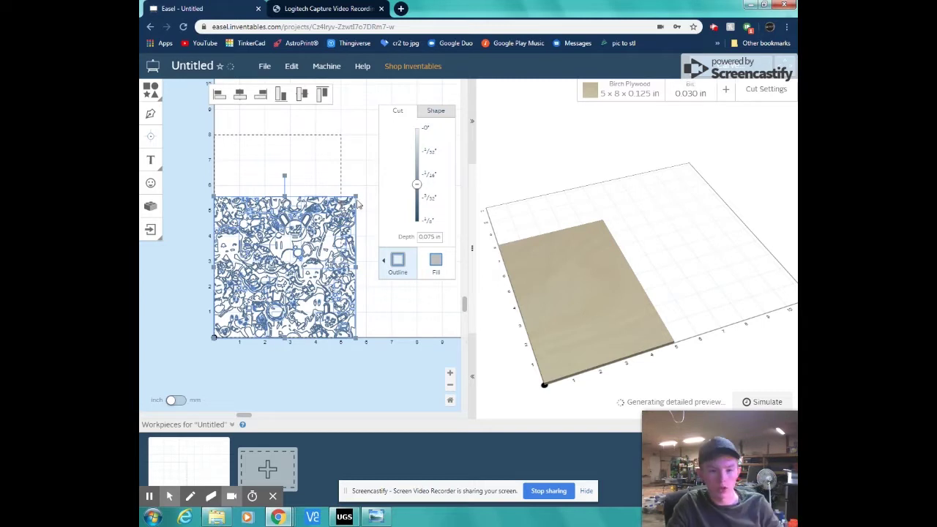
Resize the traced outlines taller and narrower to cover the 5 × 8 in board
drag(351, 161, 349, 130)
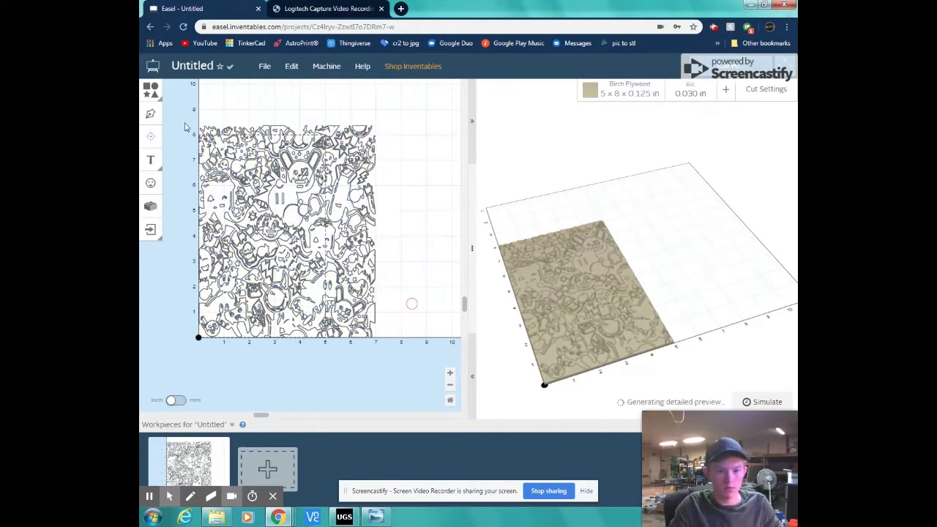
drag(372, 232, 335, 234)
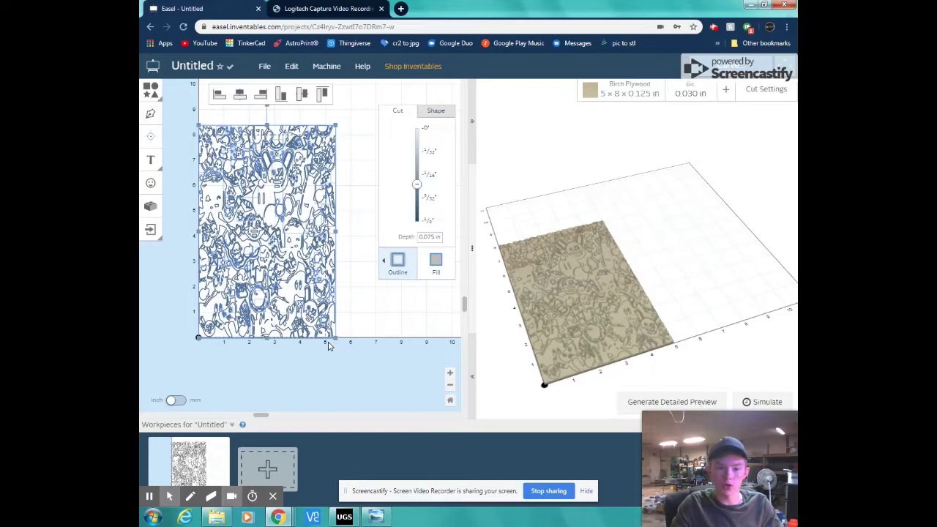
Lower the outline cut depth by entering 0.0152, giving a 0.02 in depth
drag(419, 185, 417, 140)
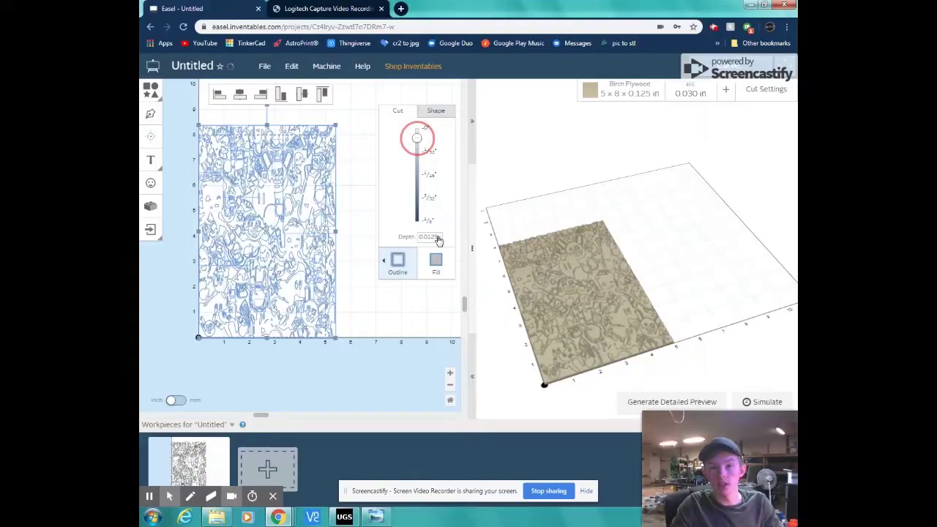
double_click(432, 237)
text(0.0152)
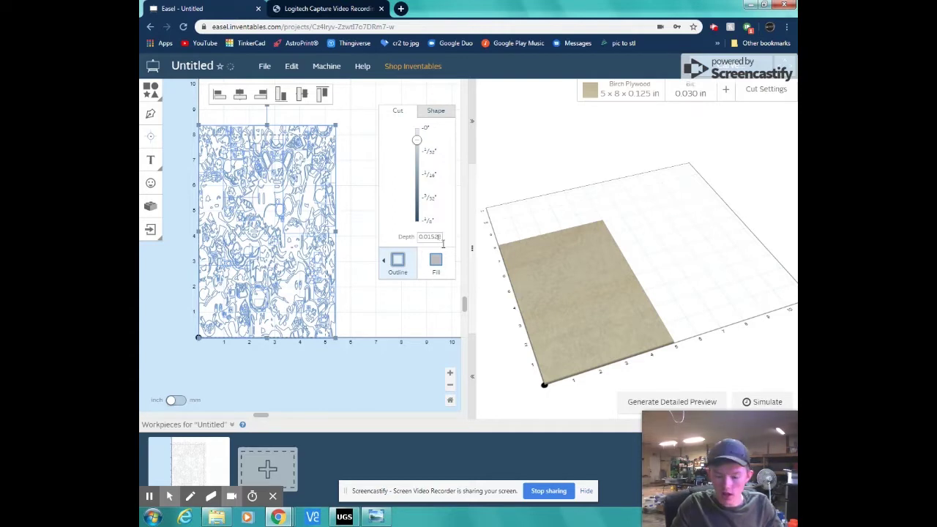
key(Return)
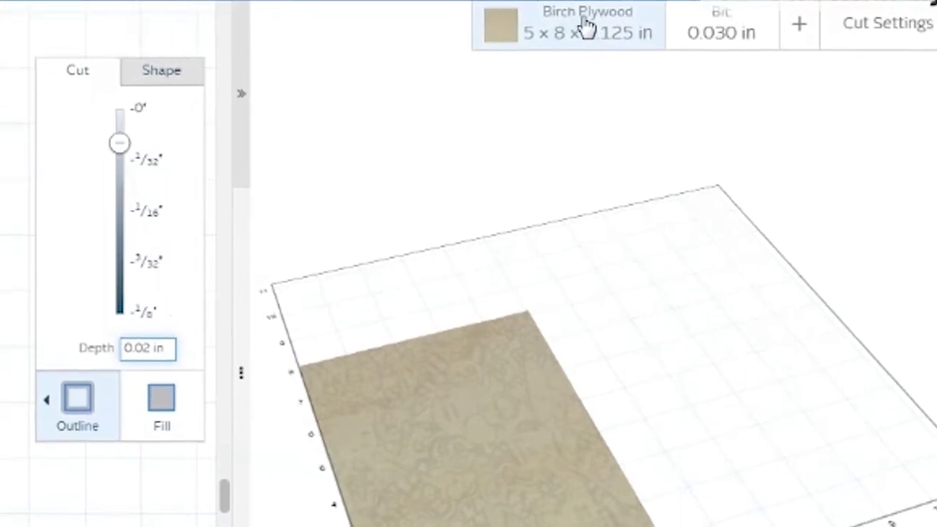
Review the 5 × 8 × 0.125 in birch plywood material, then bring up the bit choices
click(555, 30)
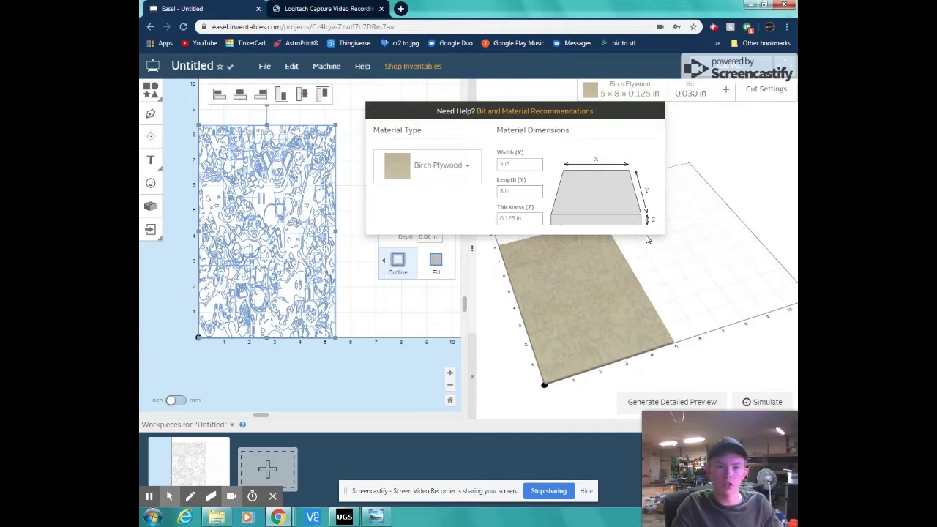
click(668, 251)
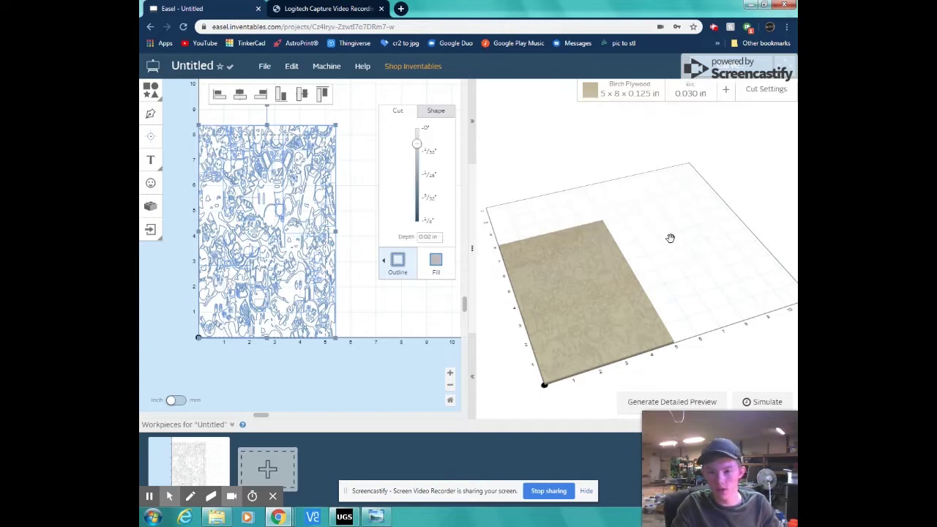
click(689, 96)
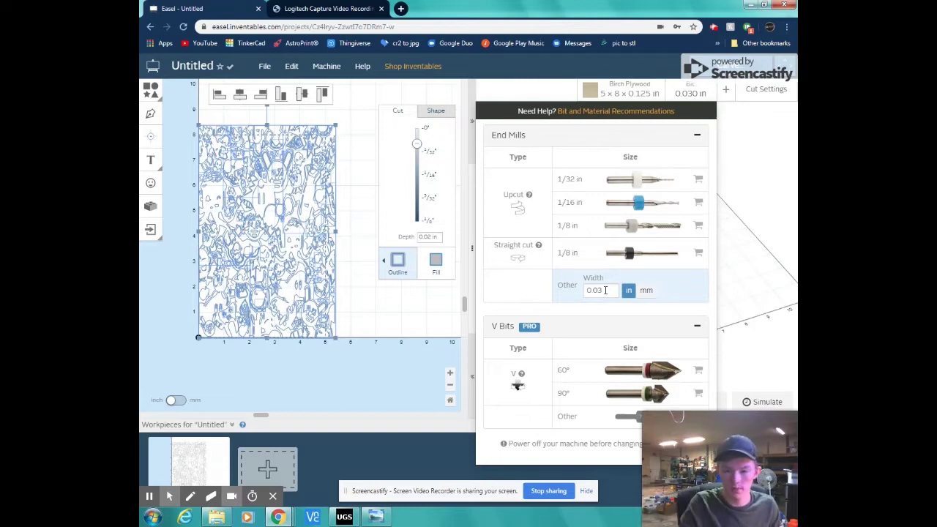
Use custom cut settings: 30 in/min feed, 19 in/min plunge, 0.02 in depth per pass
click(734, 205)
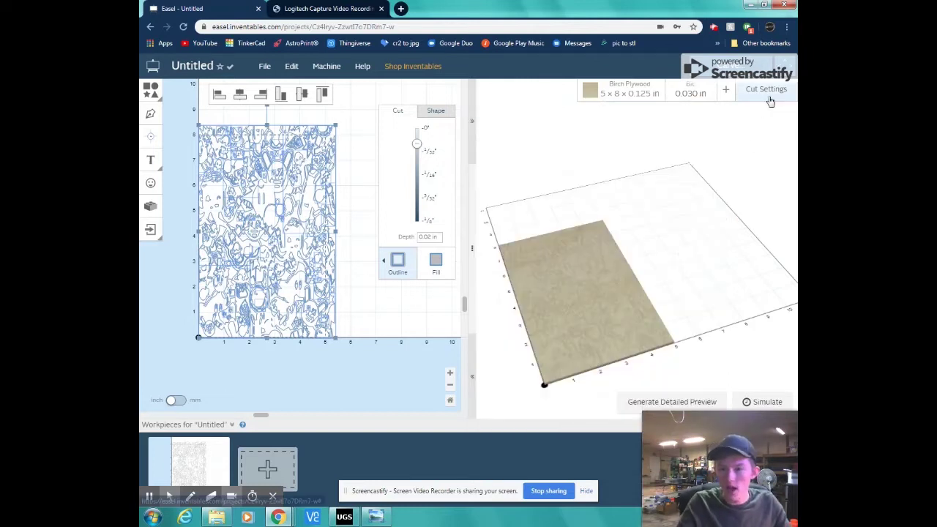
click(769, 98)
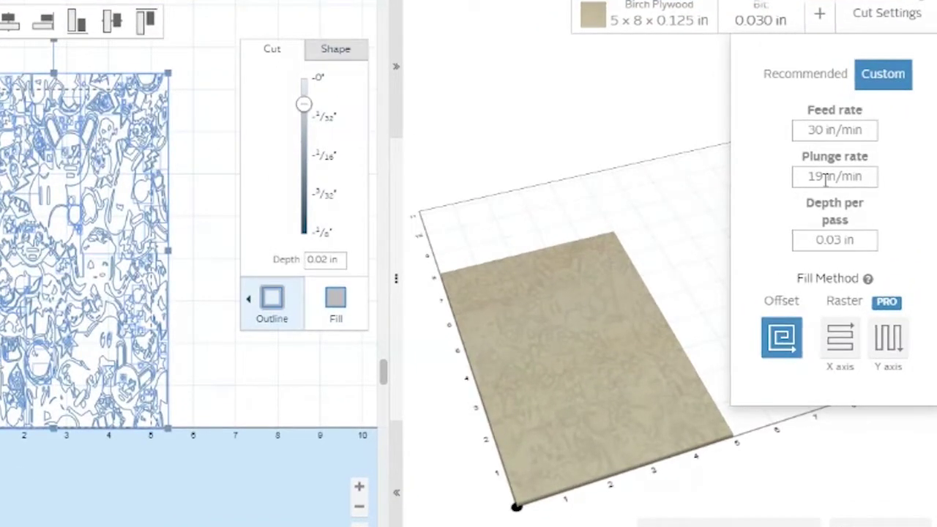
click(841, 241)
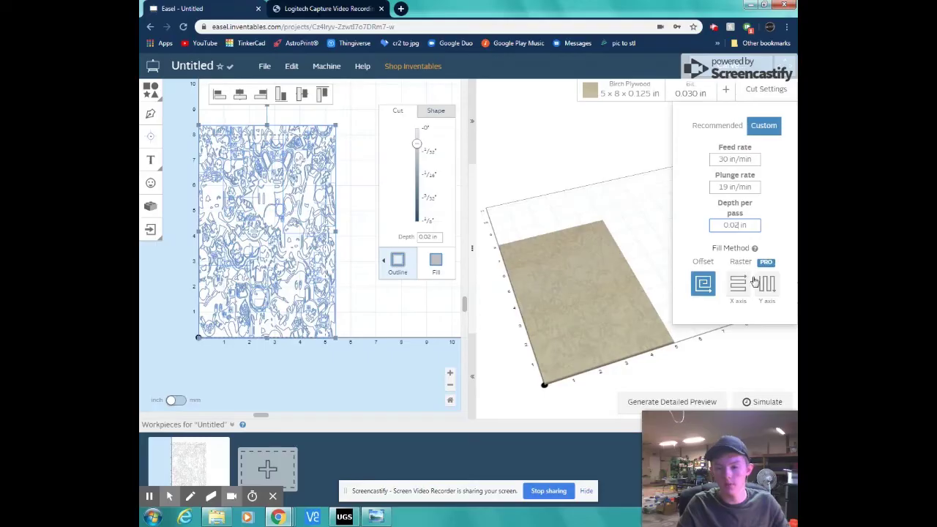
click(678, 217)
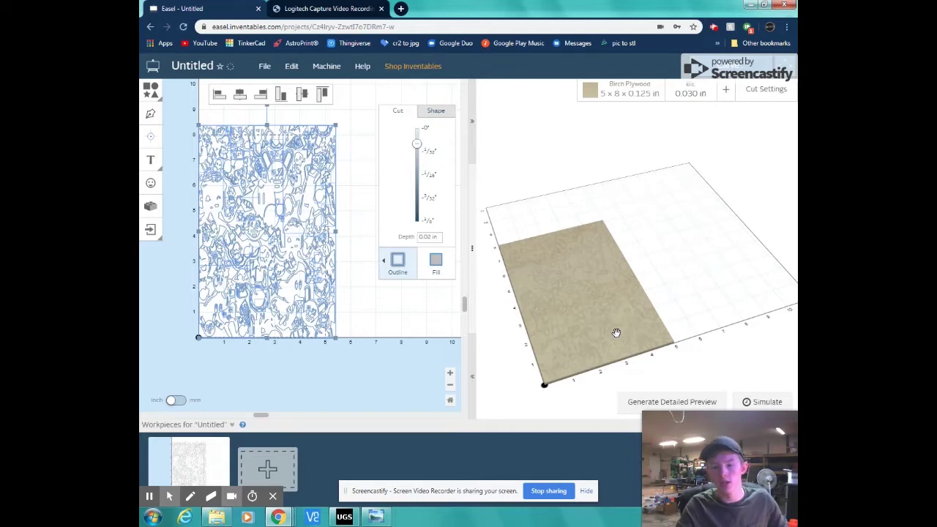
click(327, 66)
Generate g-code for the traced design from the advanced machine settings, exporting part.nc
click(462, 249)
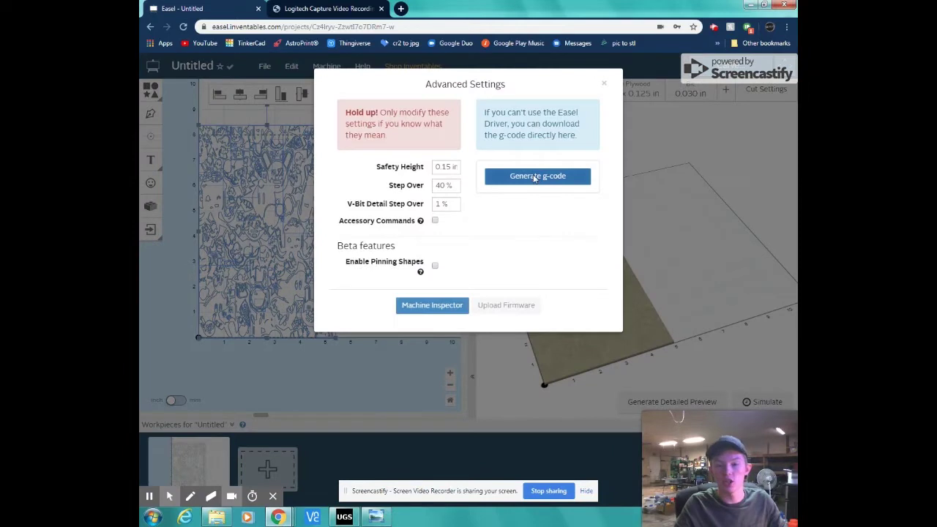
click(534, 177)
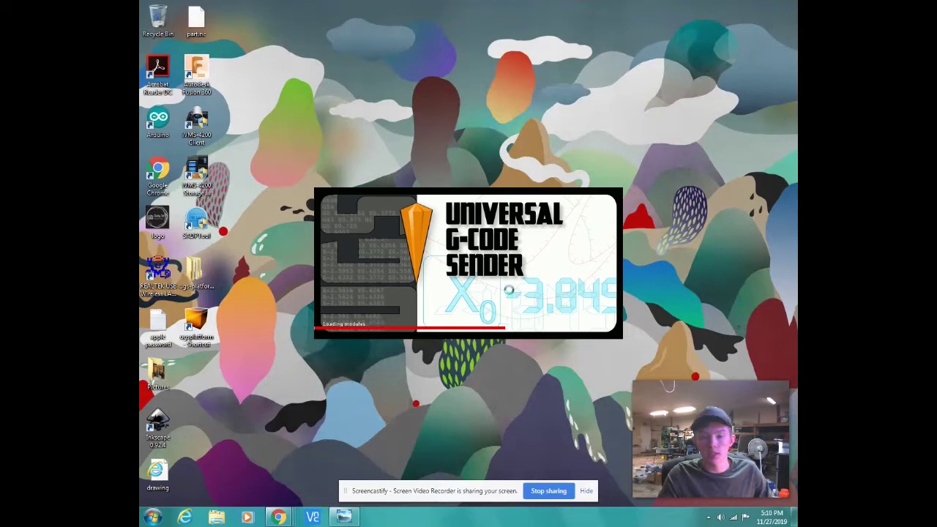
Nudge the Universal Gcode Sender window into place and refresh ports, showing COM5 at 115200 baud
mouse_move(345, 517)
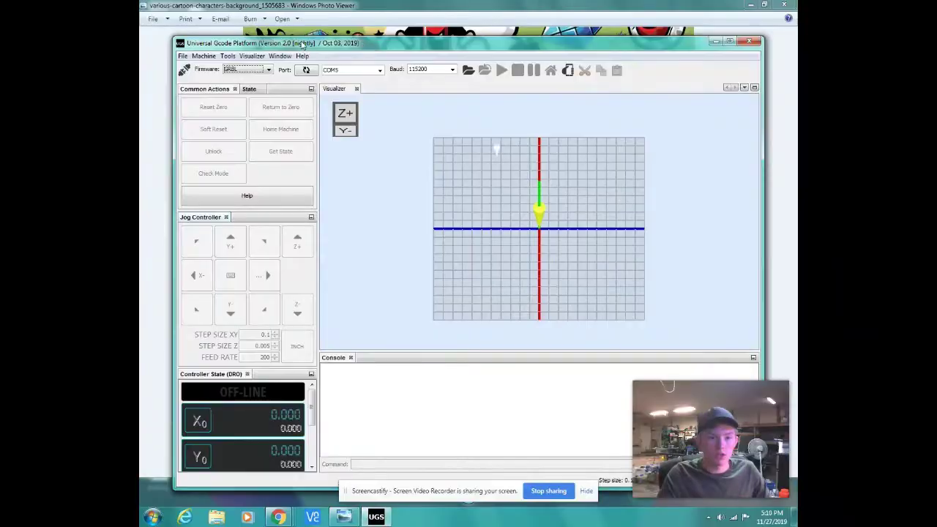
drag(338, 43, 338, 39)
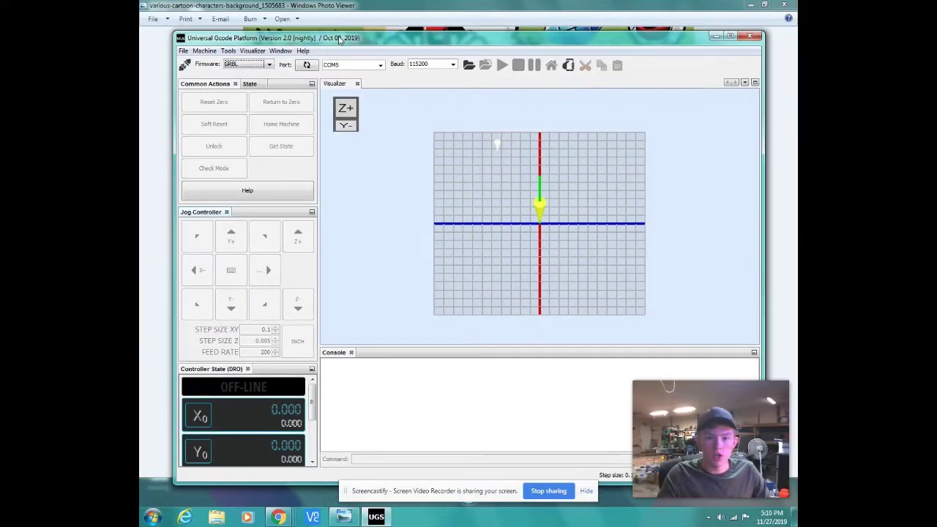
click(306, 65)
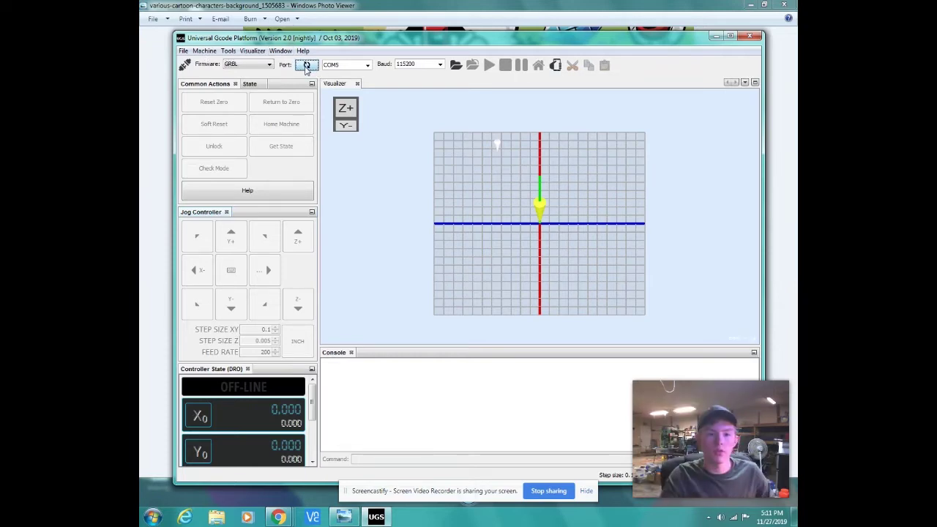
Connect to the GRBL machine and load Untitled (1).nc, zooming the visualizer on its toolpath
click(185, 65)
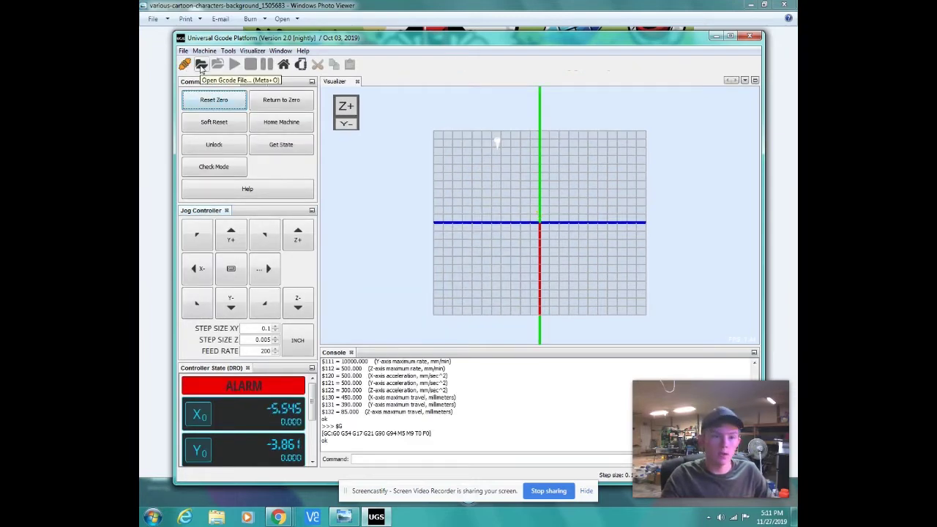
click(201, 67)
click(396, 211)
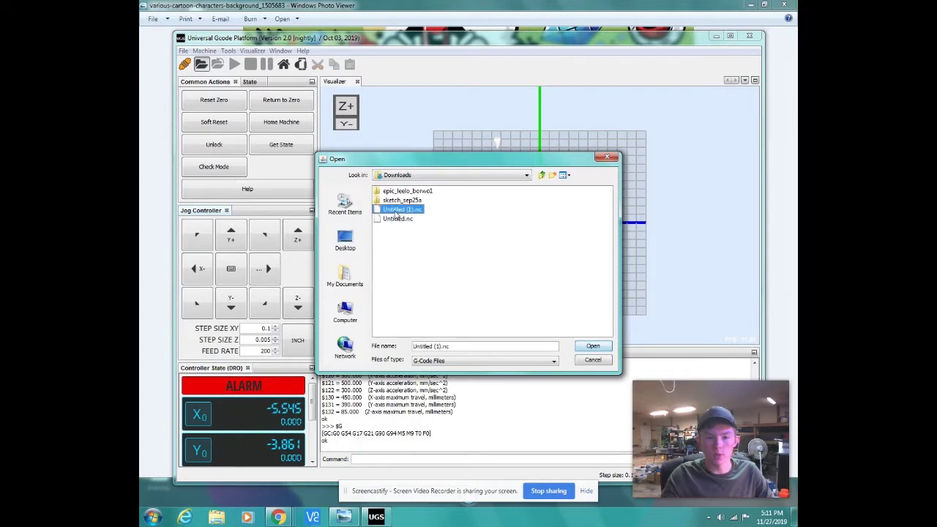
click(593, 347)
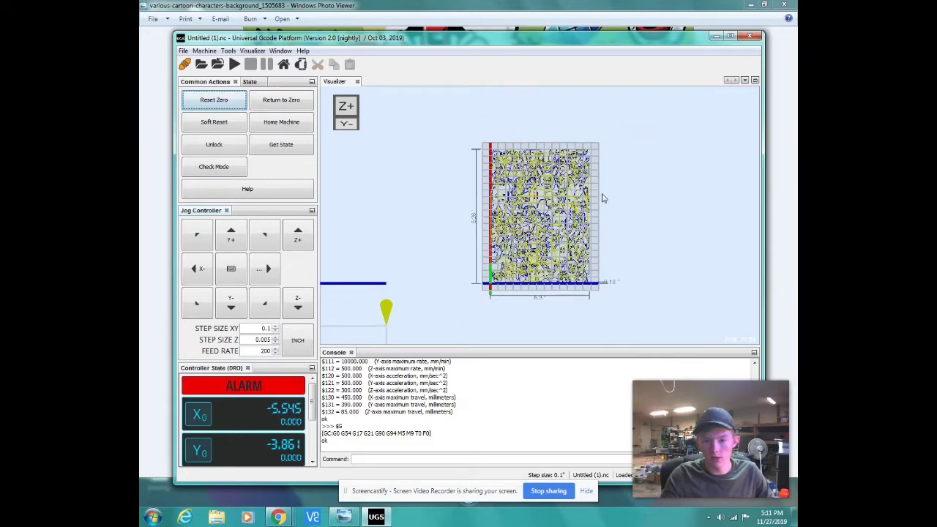
scroll(602, 196, up, 1)
scroll(602, 196, up, 1)
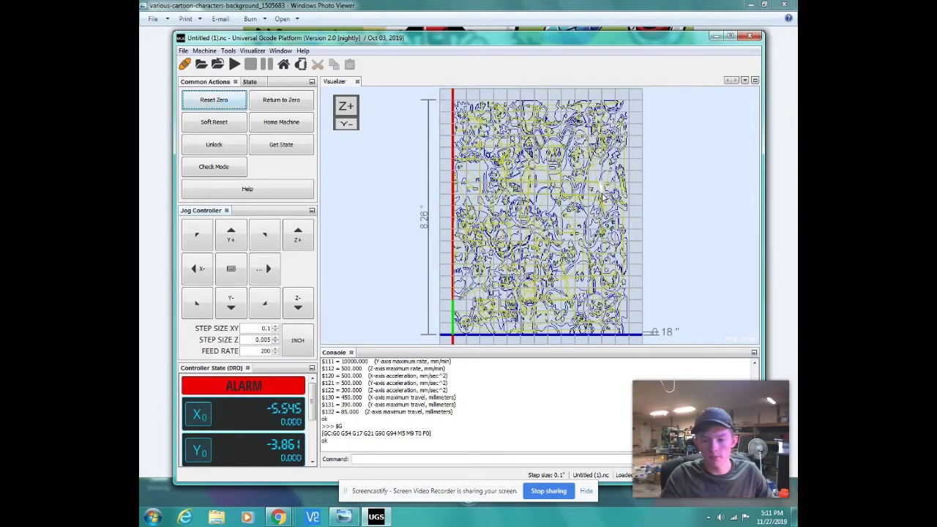